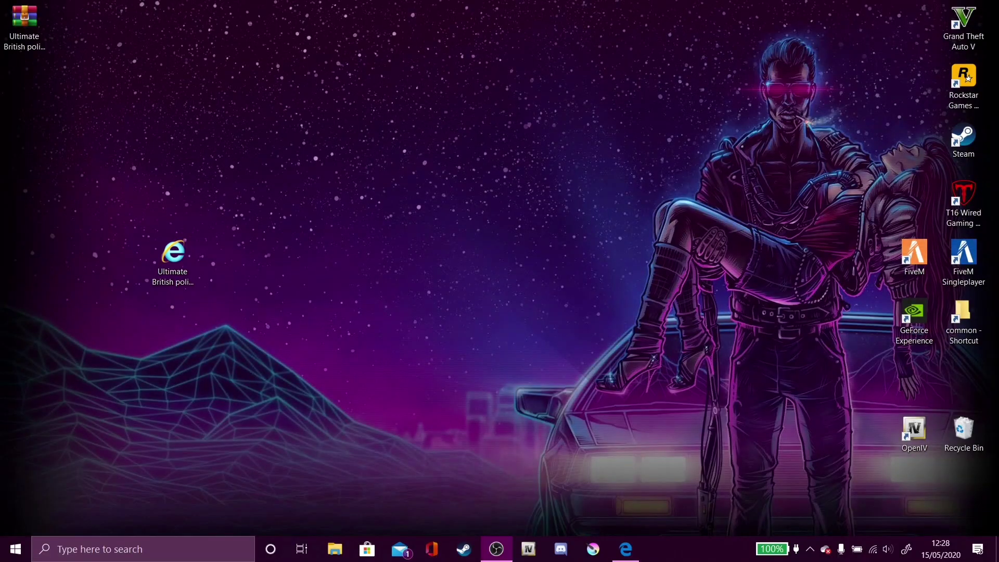
# Step: Download the ComputerPlus 1.4.1.1 (LSPDFR 0.4 Compatible) zip from LCPDFR.com and open it
pyautogui.click(626, 549)
pyautogui.scroll(-4, 279, 143)
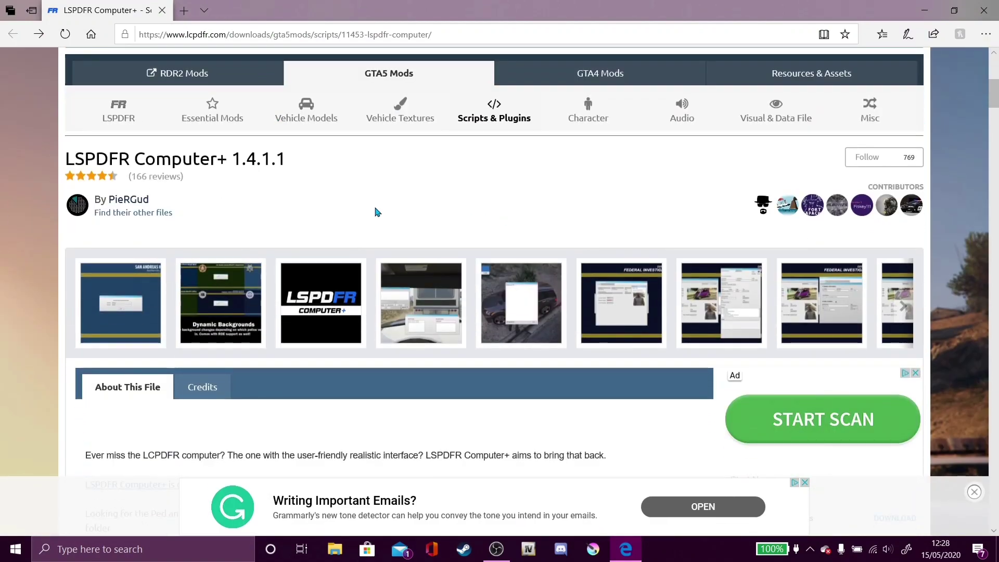
pyautogui.scroll(-5, 377, 212)
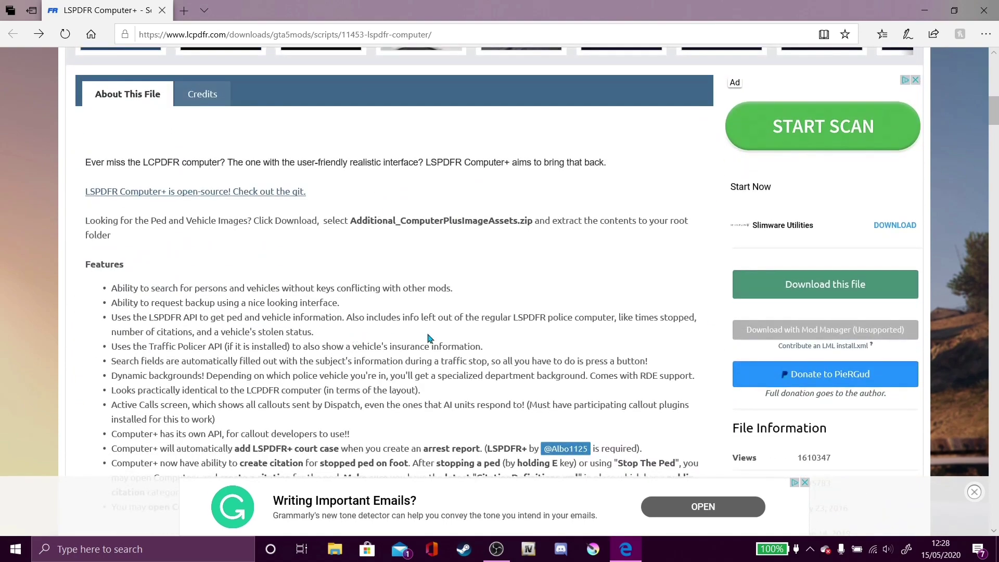
pyautogui.click(833, 295)
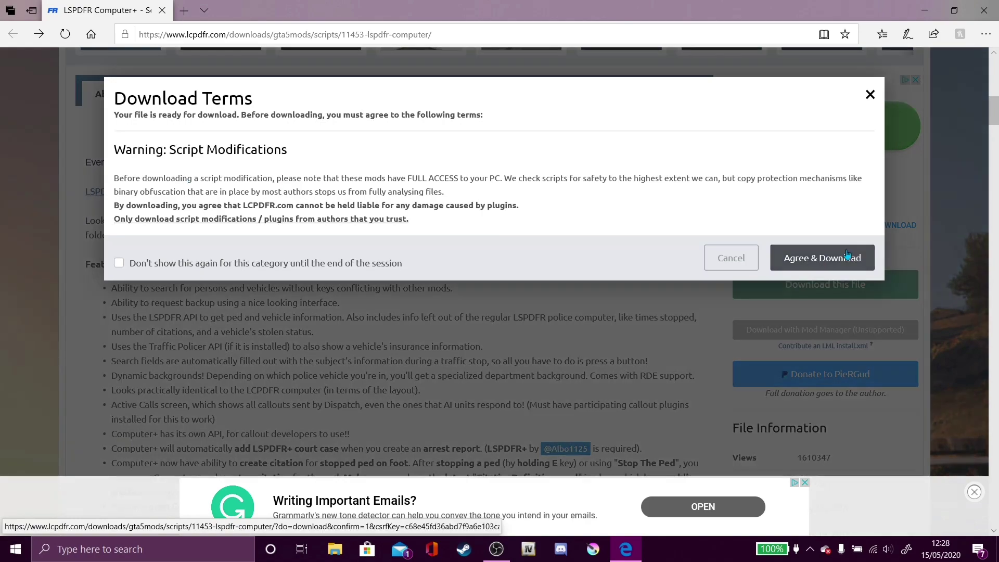
pyautogui.click(847, 254)
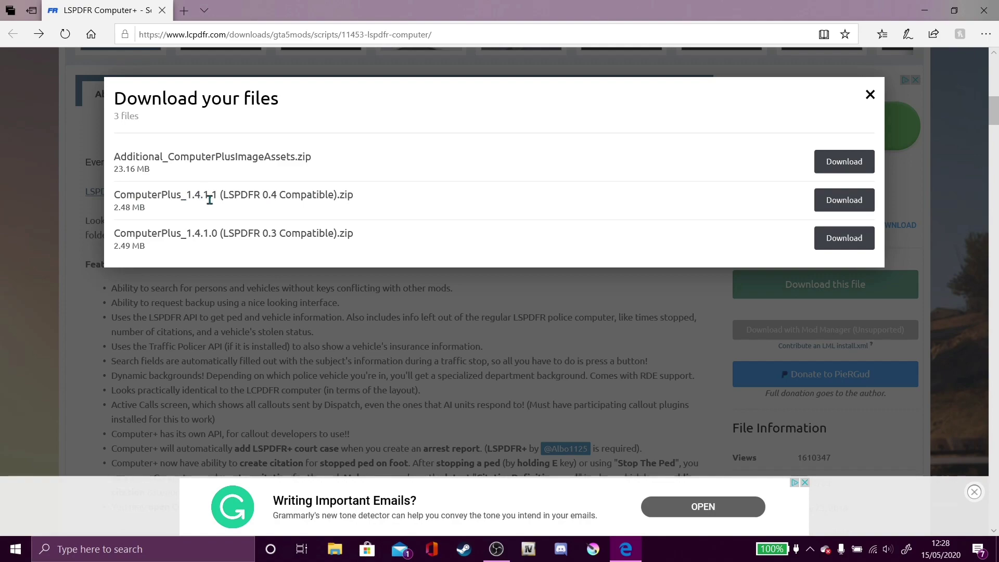
pyautogui.click(852, 200)
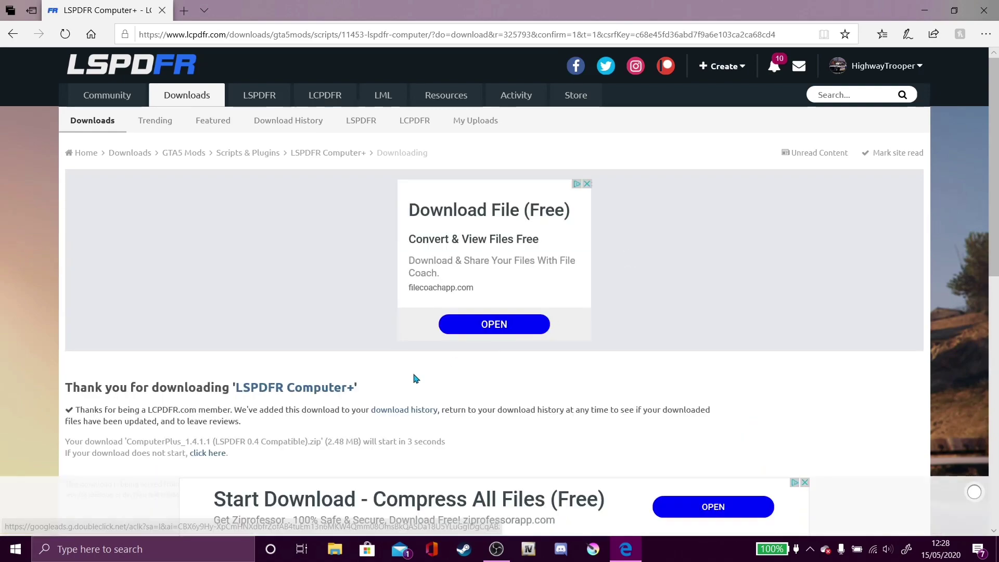
pyautogui.scroll(-4, 411, 380)
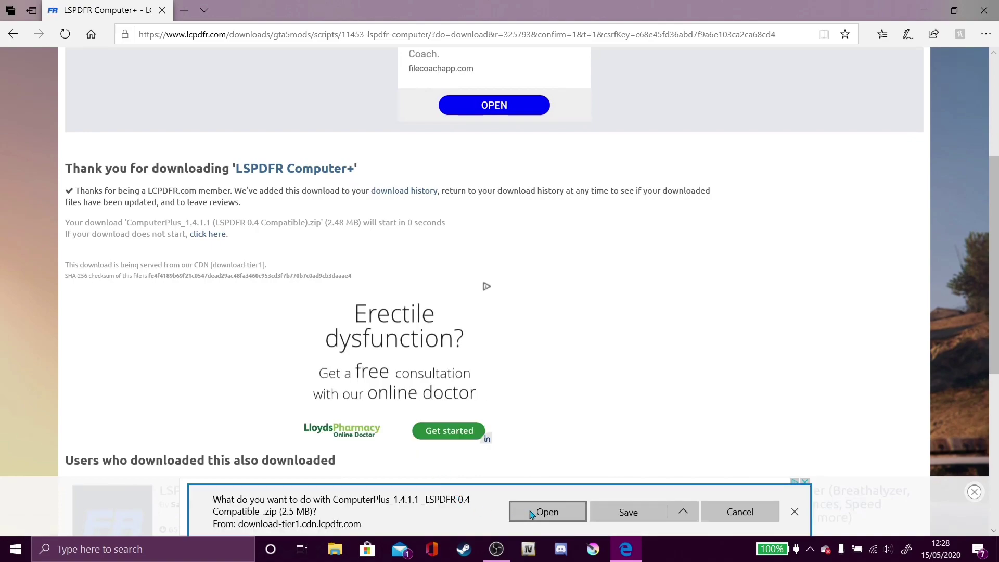
pyautogui.click(527, 515)
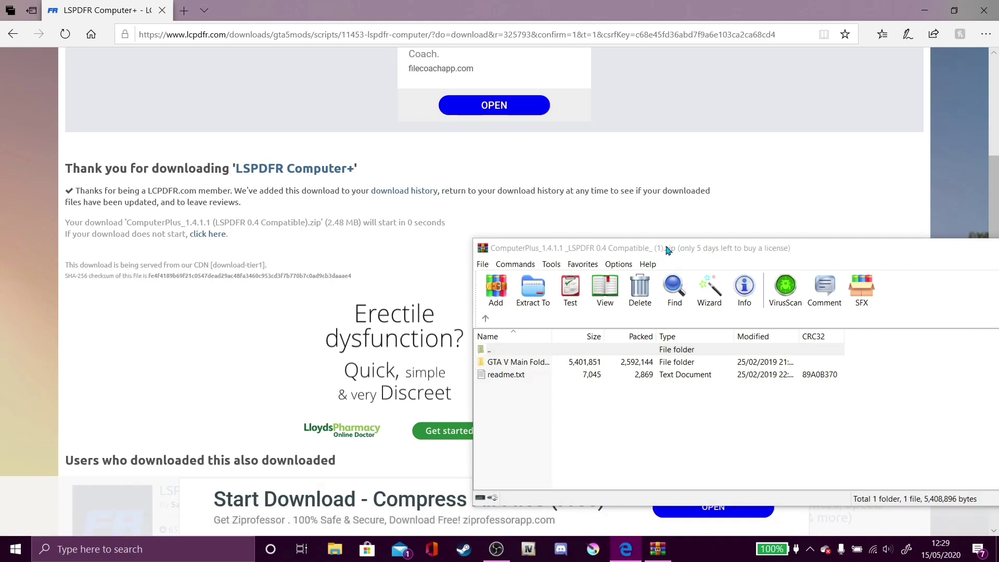
# Step: Move the WinRAR archive window aside and bring up a File Explorer window
pyautogui.moveTo(668, 250); pyautogui.dragTo(652, 179)
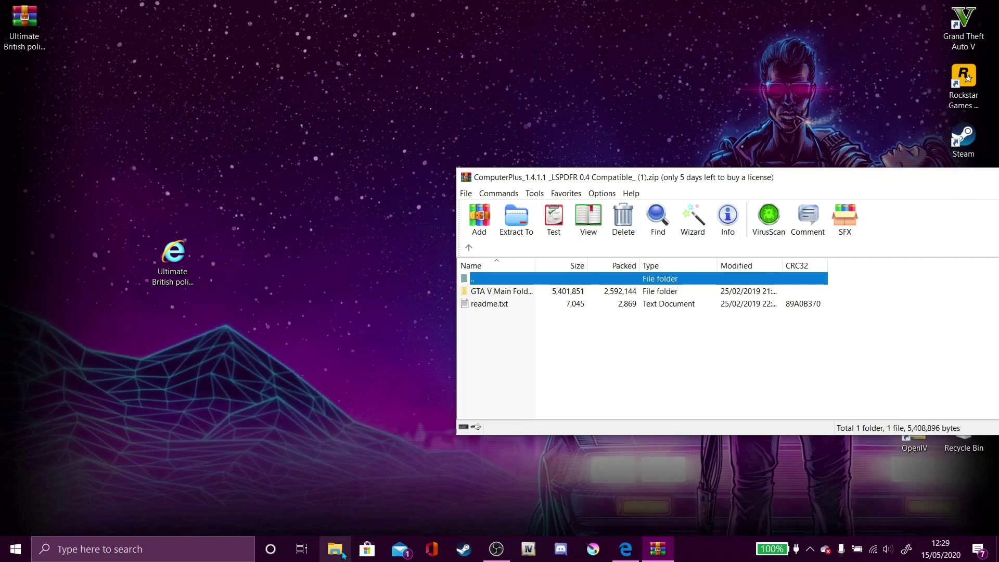
pyautogui.click(344, 555)
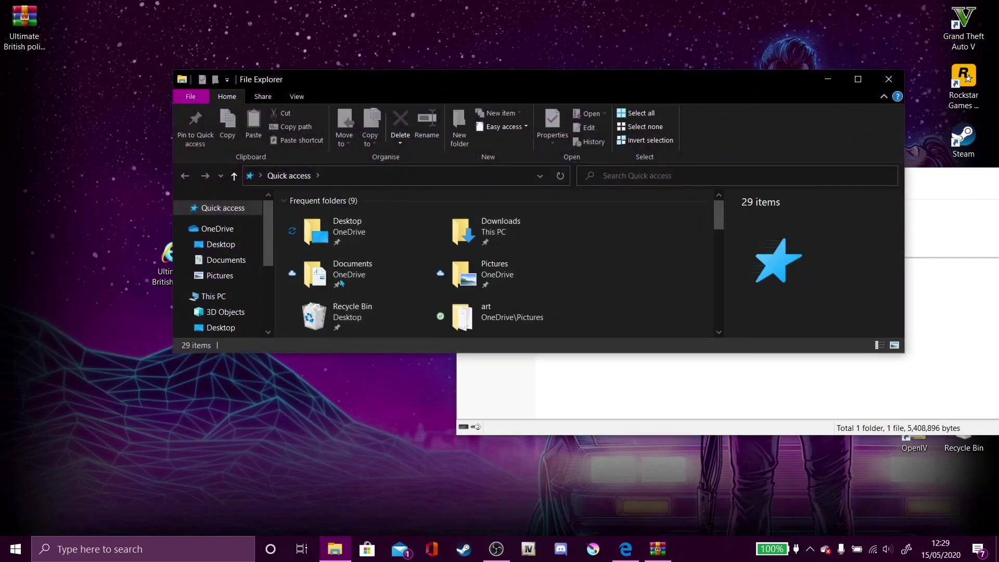
# Step: Navigate to C:\Program Files (x86)\Steam\steamapps\common\Grand Theft Auto V
pyautogui.scroll(-3, 206, 274)
pyautogui.scroll(-1, 206, 274)
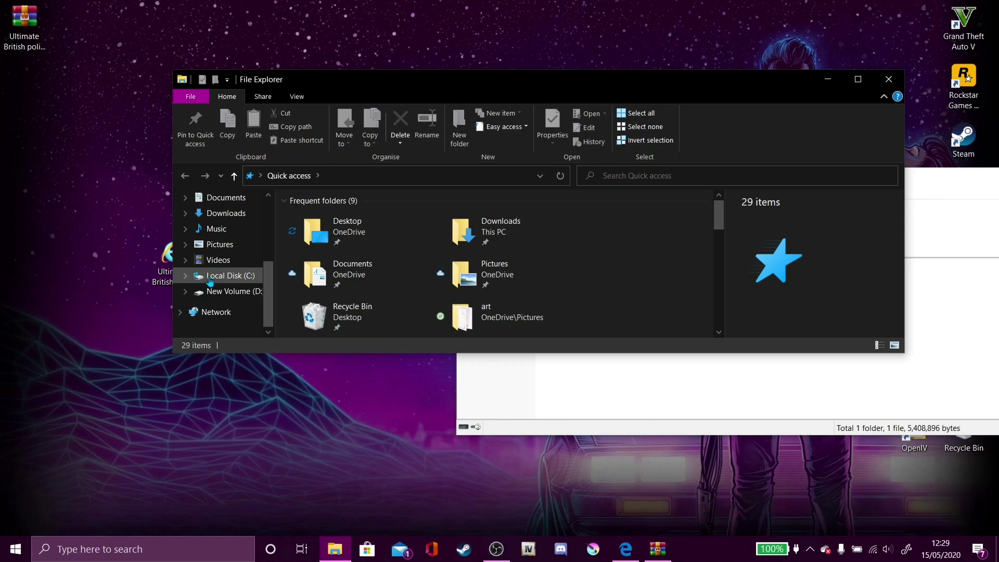
pyautogui.click(213, 279)
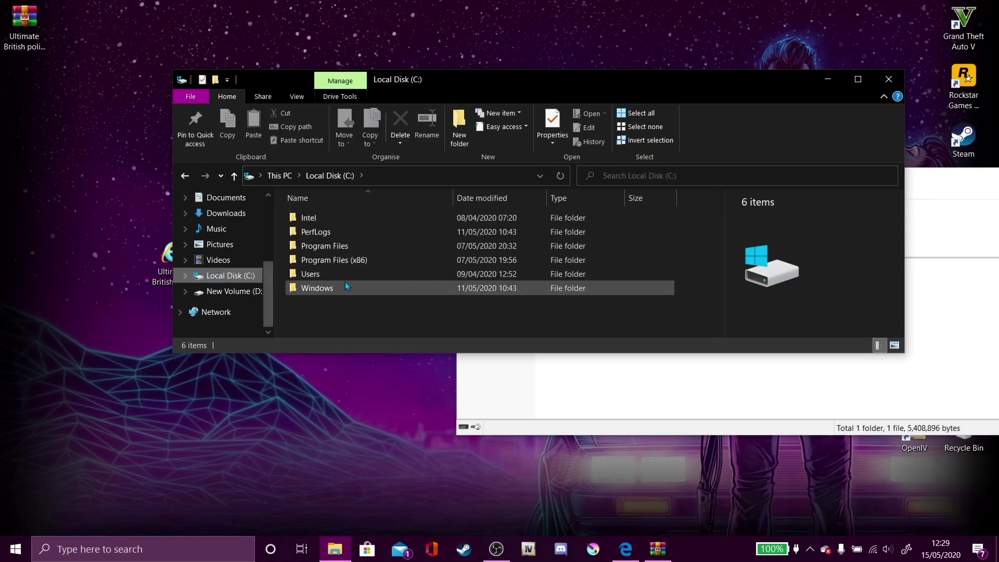
pyautogui.doubleClick(357, 259)
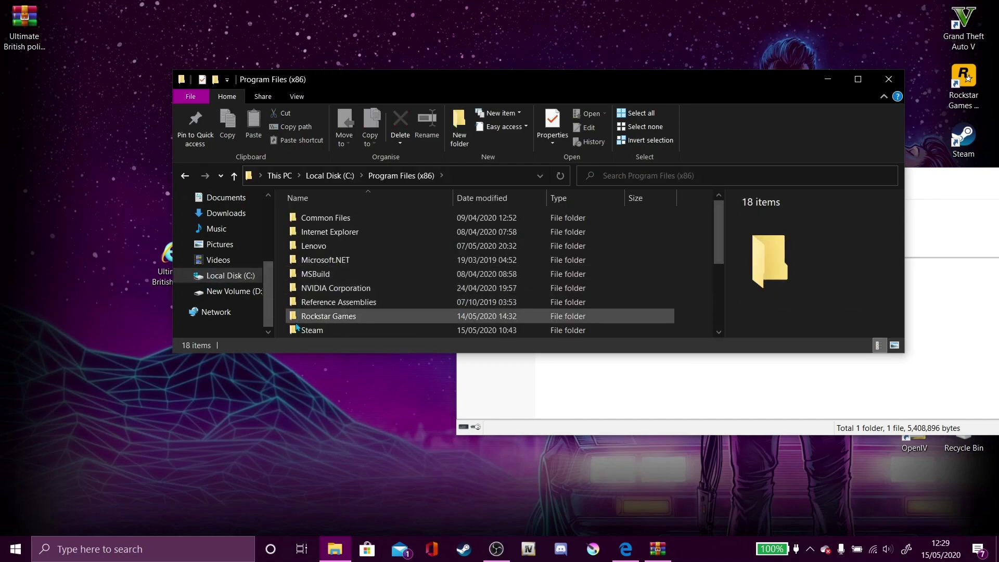
pyautogui.doubleClick(312, 330)
pyautogui.scroll(-4, 336, 281)
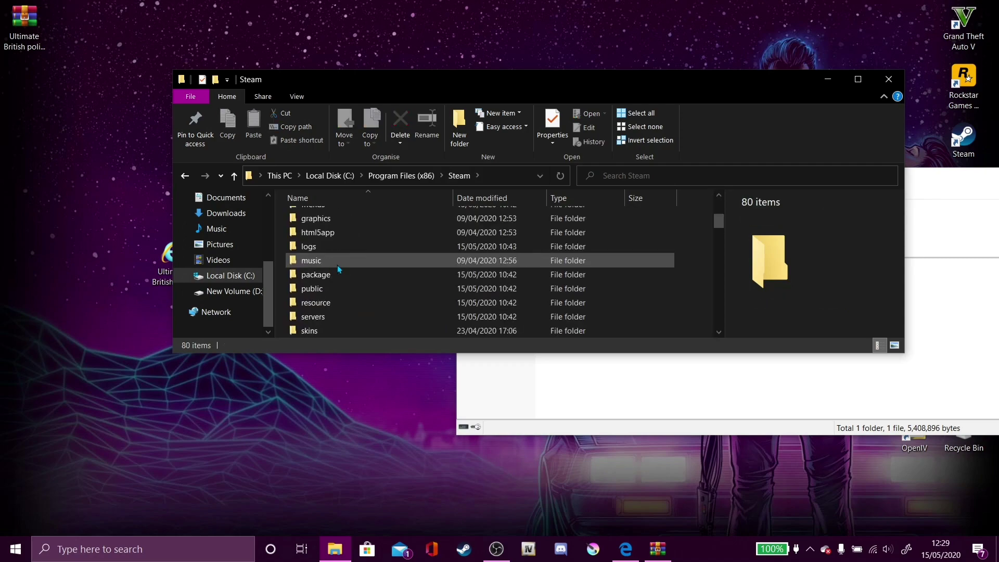
pyautogui.doubleClick(319, 319)
pyautogui.doubleClick(331, 219)
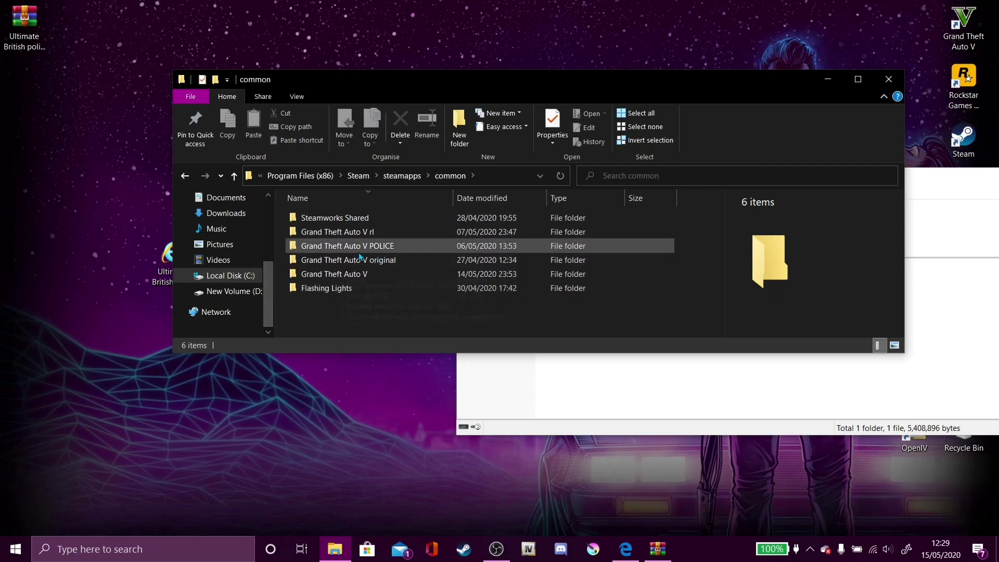
pyautogui.click(323, 274)
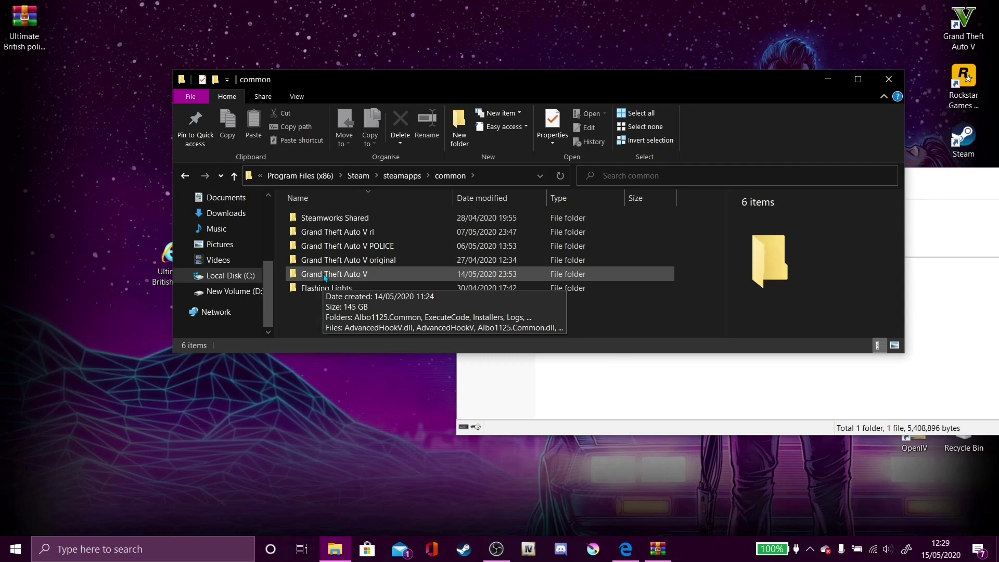
pyautogui.doubleClick(323, 274)
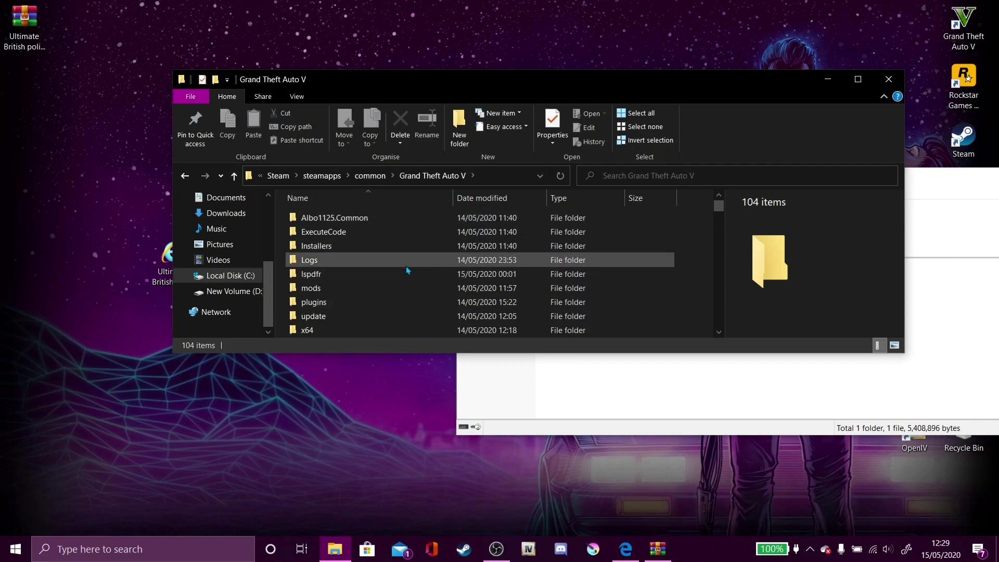
pyautogui.click(573, 393)
# Step: Browse the archive's GTA V Main Folder into Plugins\LSPDFR, then back up to Plugins
pyautogui.moveTo(584, 177); pyautogui.dragTo(626, 129)
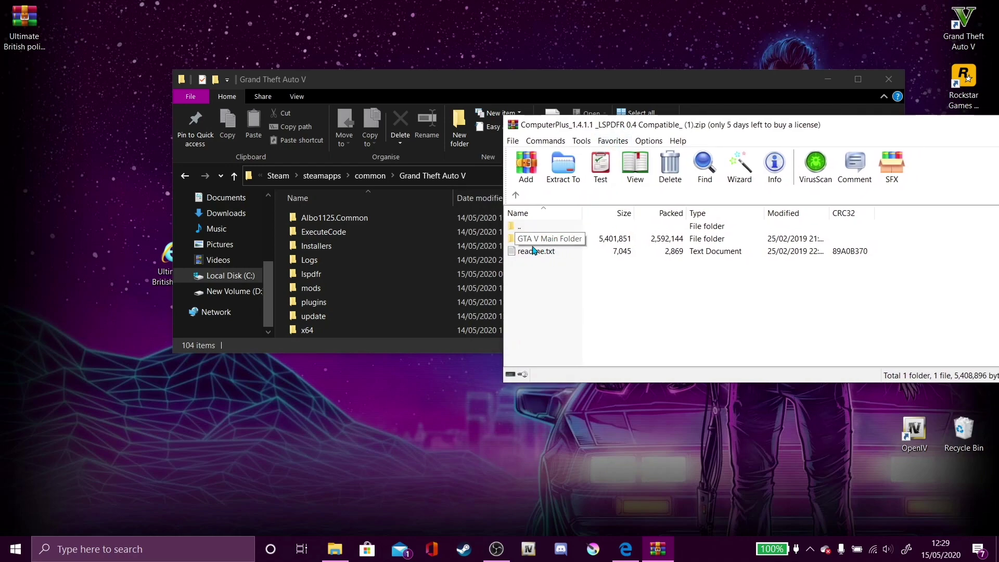
pyautogui.doubleClick(555, 240)
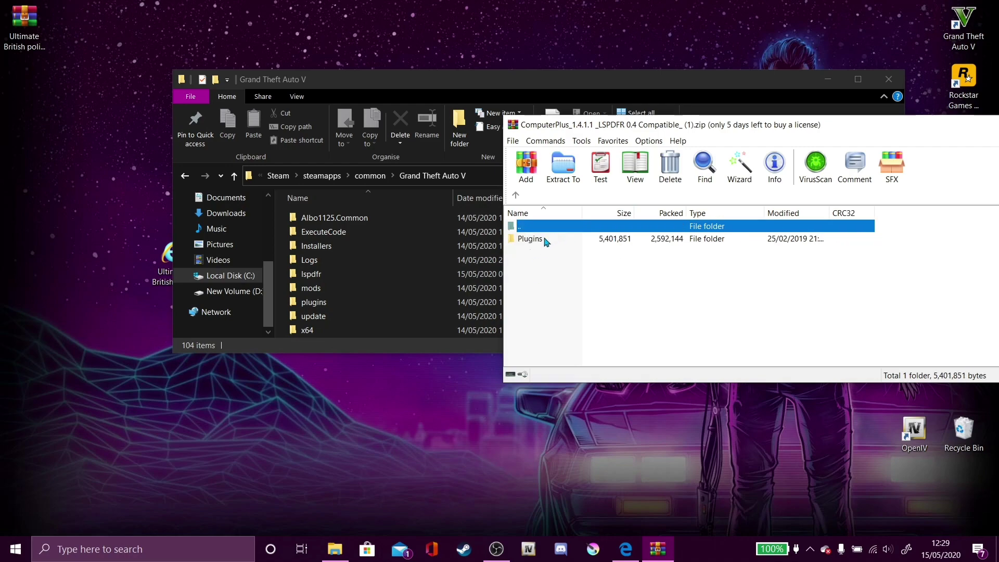
pyautogui.click(543, 240)
pyautogui.click(544, 238)
pyautogui.press('Escape')
pyautogui.press('BackSpace')
pyautogui.doubleClick(540, 239)
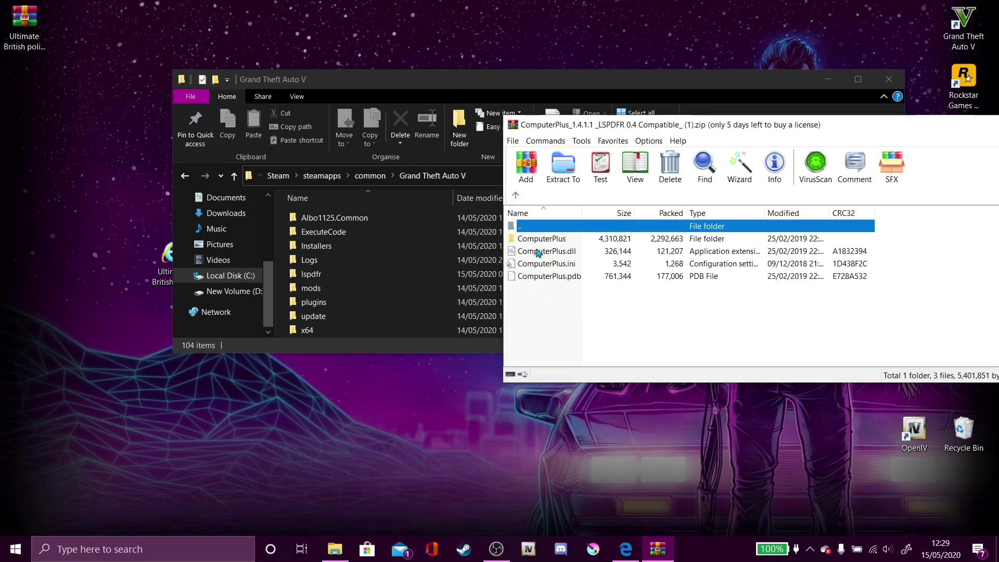
pyautogui.click(517, 195)
pyautogui.click(517, 195)
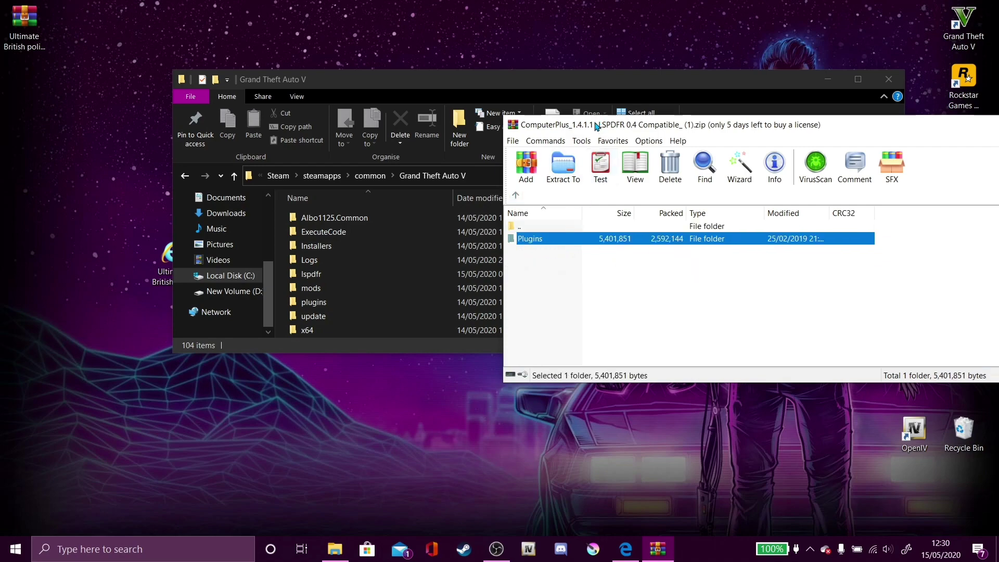
# Step: Rearrange the windows so File Explorer sits further left of WinRAR
pyautogui.moveTo(588, 131); pyautogui.dragTo(638, 135)
pyautogui.click(504, 87)
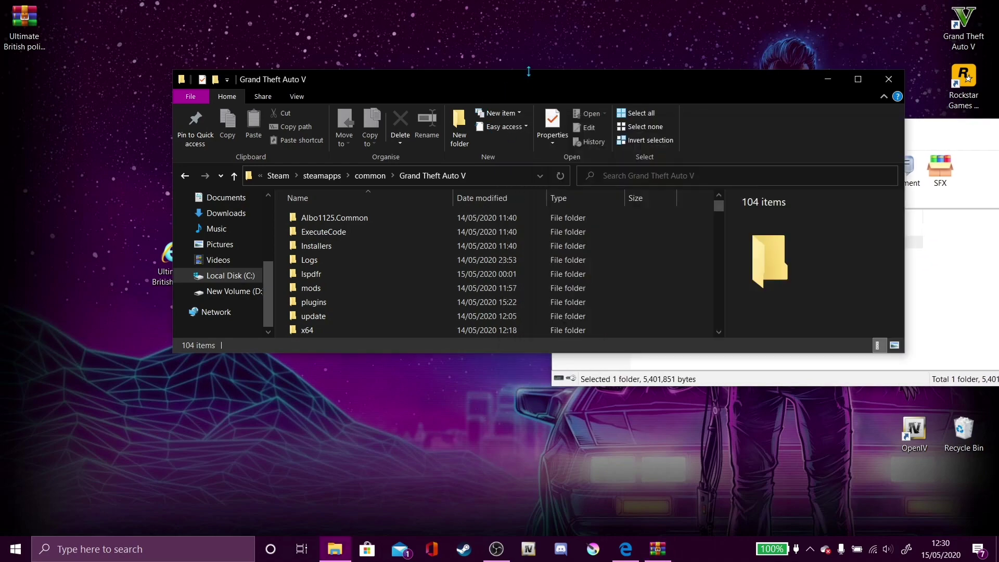
pyautogui.moveTo(513, 83); pyautogui.dragTo(387, 99)
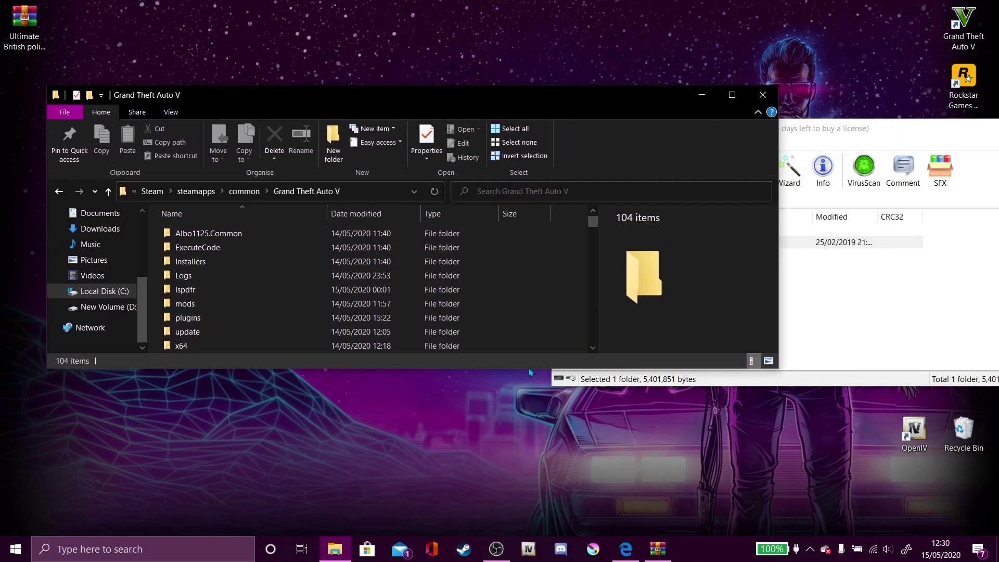
# Step: Enlarge Explorer, line up WinRAR, and try dragging Plugins over, cancelling the replace prompt
pyautogui.moveTo(529, 367); pyautogui.dragTo(540, 497)
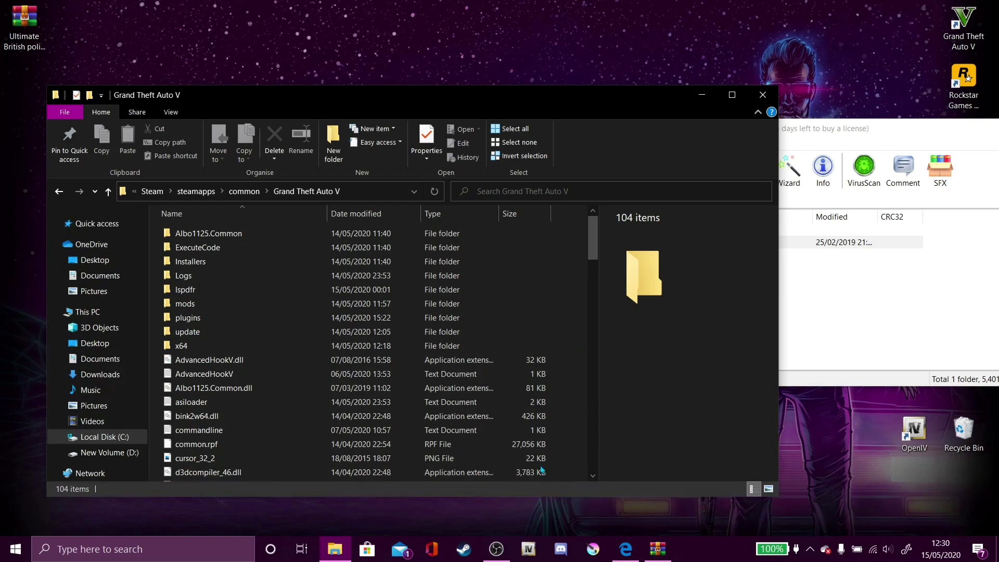
pyautogui.click(802, 270)
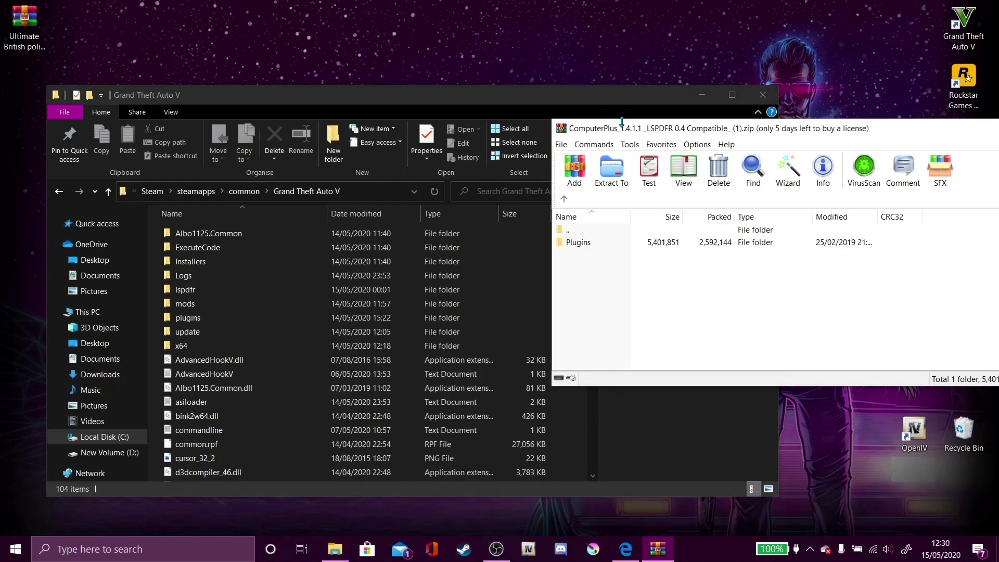
pyautogui.moveTo(621, 129)
pyautogui.mouseDown()
pyautogui.moveTo(702, 147)
pyautogui.moveTo(662, 156)
pyautogui.moveTo(628, 137)
pyautogui.mouseUp()
pyautogui.click(589, 245)
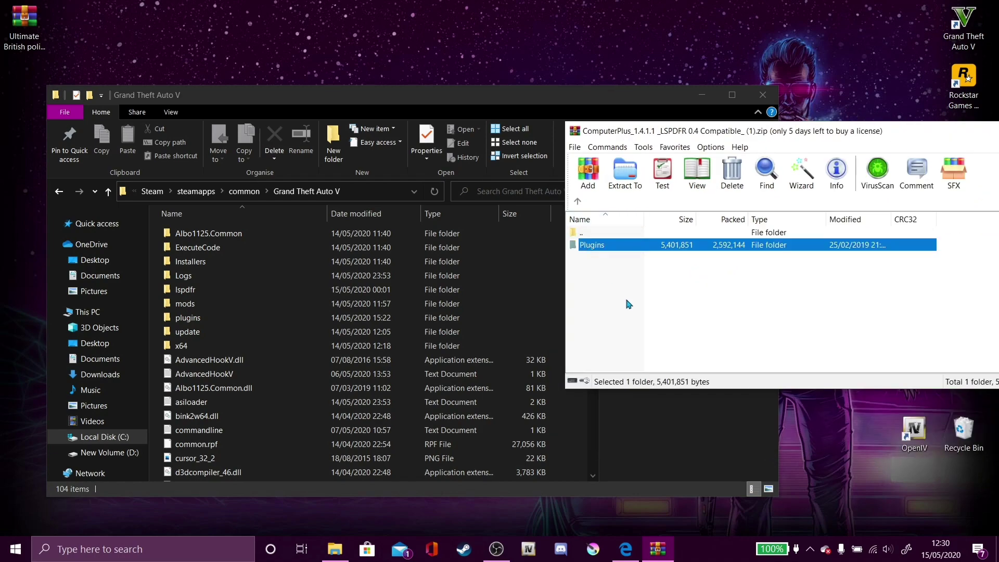
pyautogui.click(632, 274)
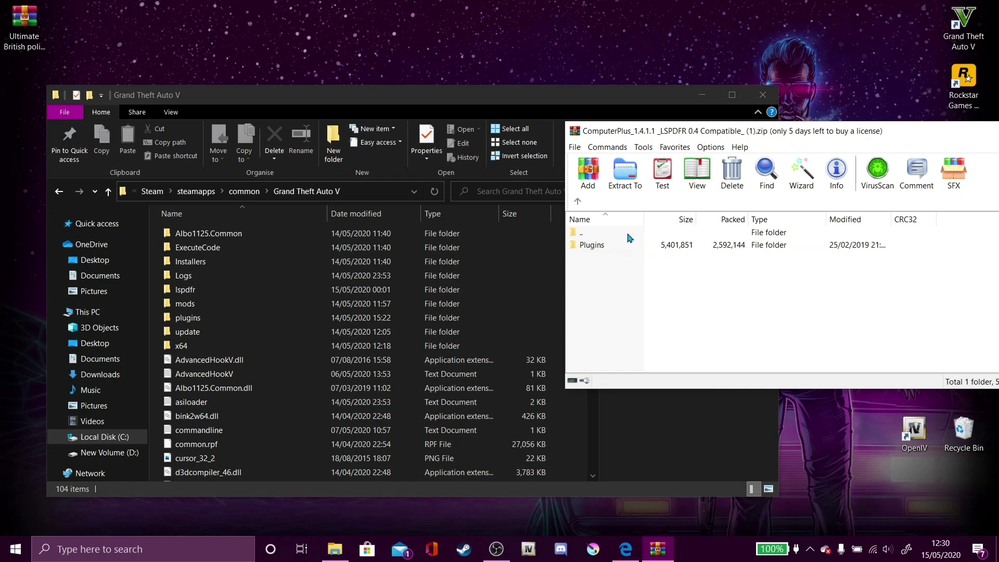
pyautogui.click(607, 248)
pyautogui.moveTo(673, 248); pyautogui.dragTo(310, 261)
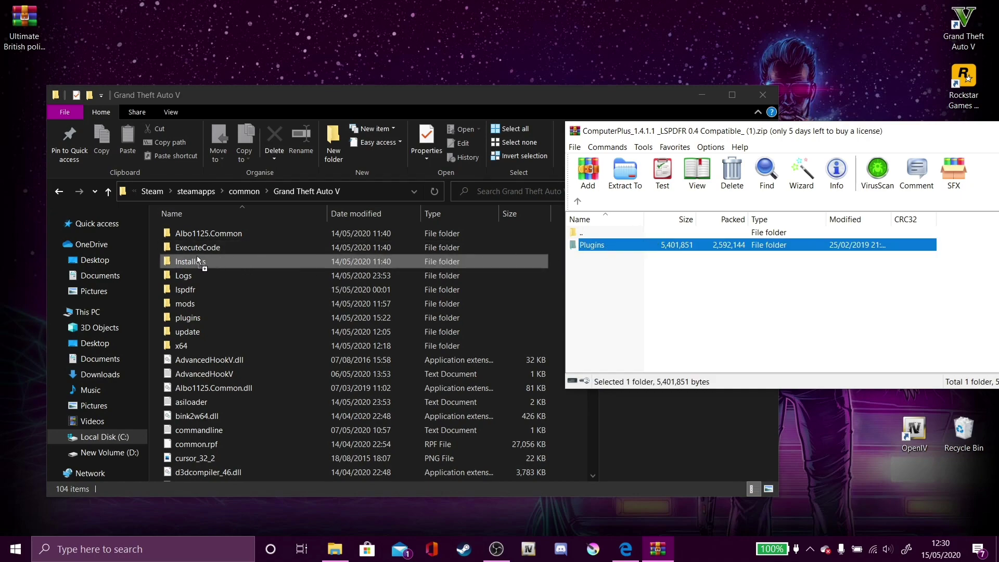
pyautogui.moveTo(197, 257); pyautogui.dragTo(154, 245)
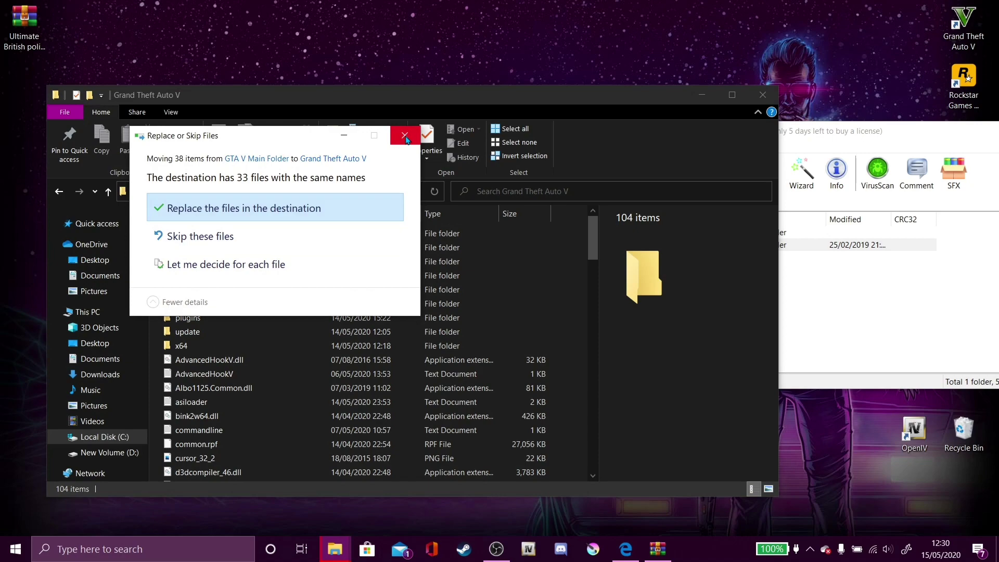
pyautogui.click(405, 136)
# Step: Drop Plugins into the Grand Theft Auto V folder, replacing existing files, then close WinRAR
pyautogui.click(744, 266)
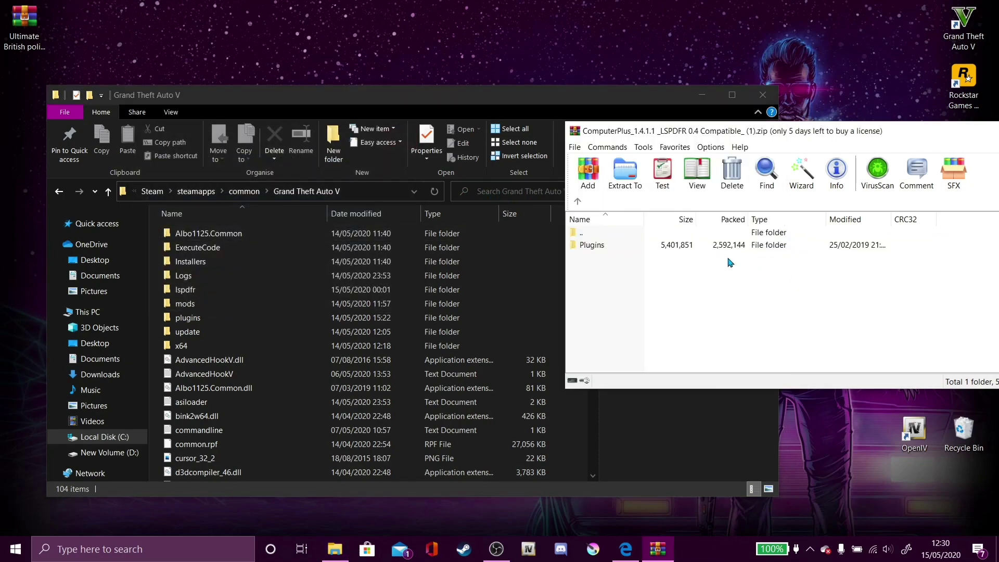
pyautogui.moveTo(658, 244); pyautogui.dragTo(612, 265)
pyautogui.click(611, 265)
pyautogui.click(627, 246)
pyautogui.moveTo(621, 239); pyautogui.dragTo(140, 264)
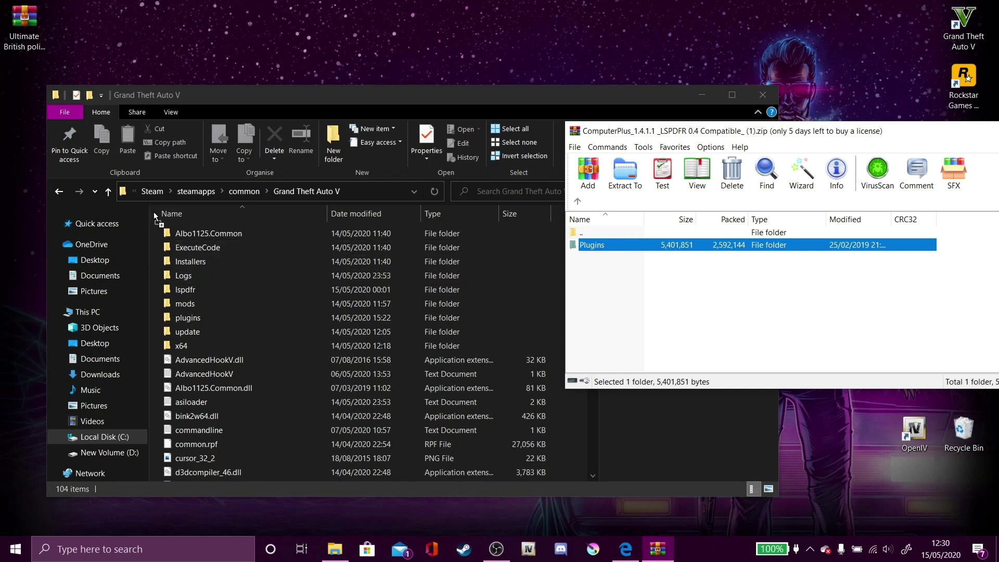
pyautogui.moveTo(154, 211); pyautogui.dragTo(152, 288)
pyautogui.moveTo(151, 243); pyautogui.dragTo(153, 244)
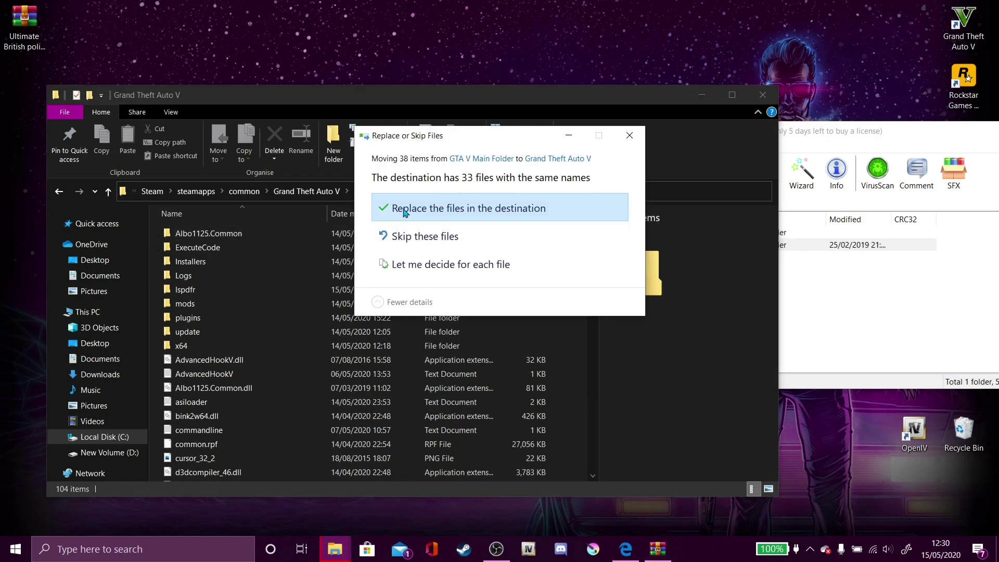
pyautogui.click(432, 209)
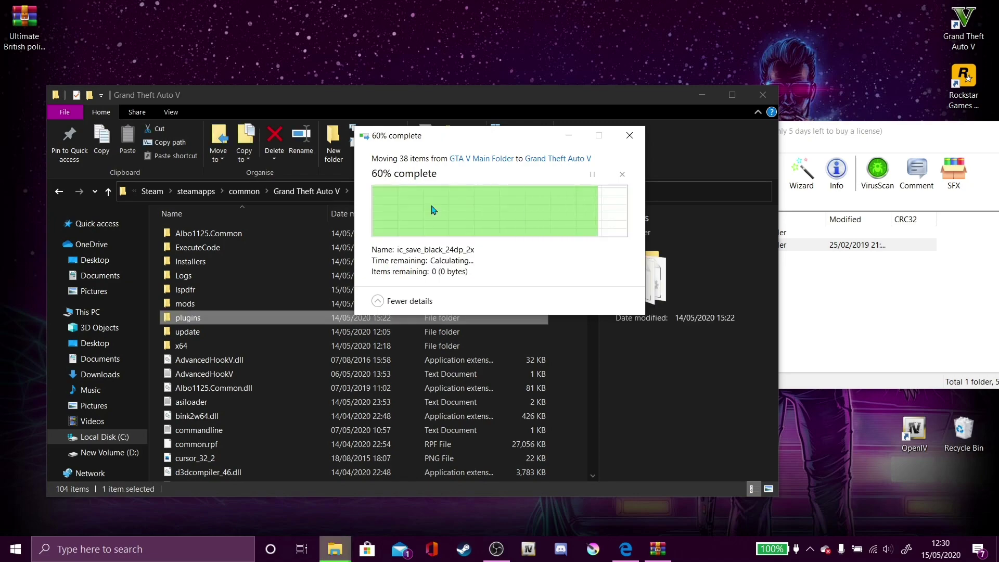
pyautogui.click(812, 311)
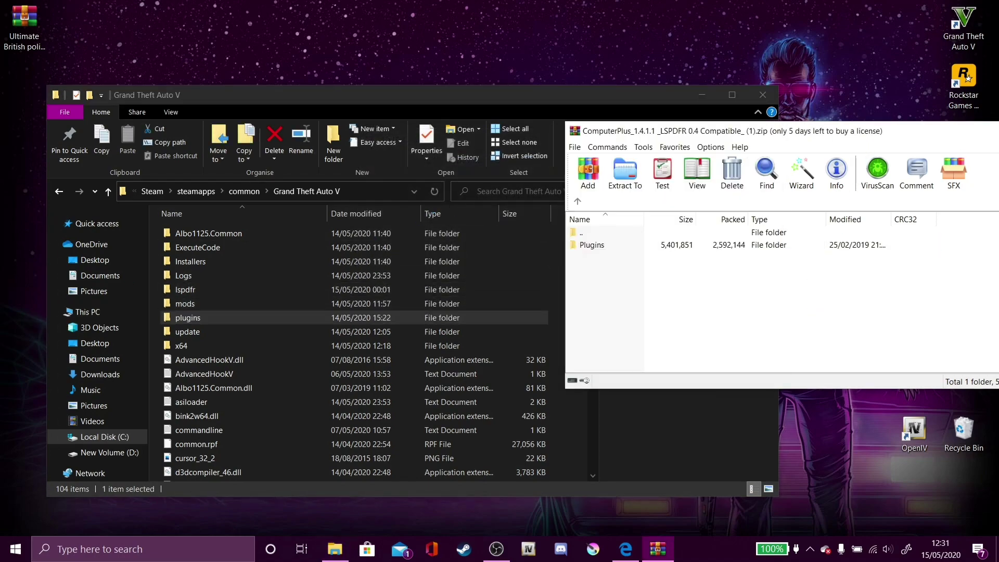
pyautogui.hotkey('alt', 'F4')
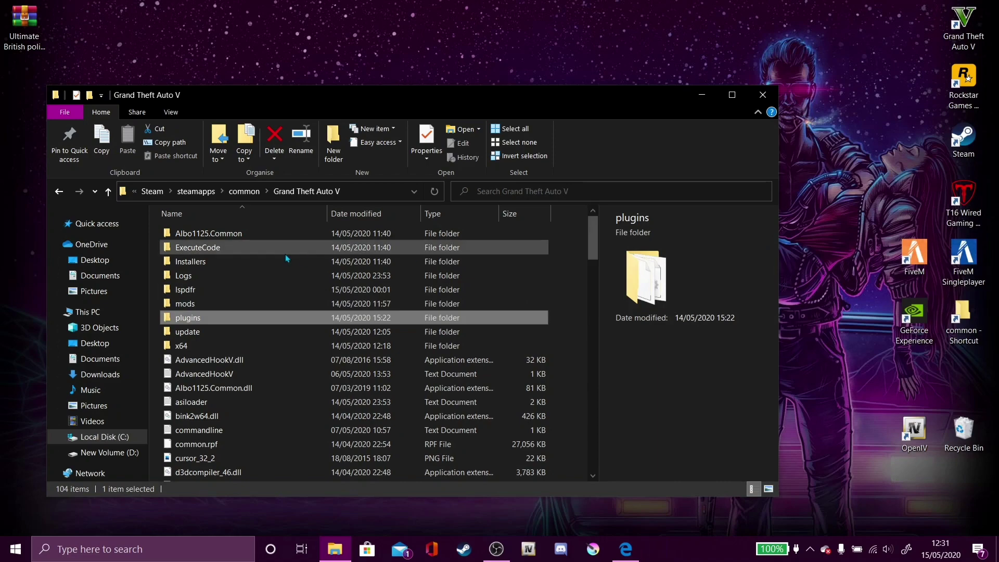
# Step: Open the game's plugins\LSPDFR folder containing the ComputerPlus folder and ComputerPlus.dll
pyautogui.doubleClick(185, 319)
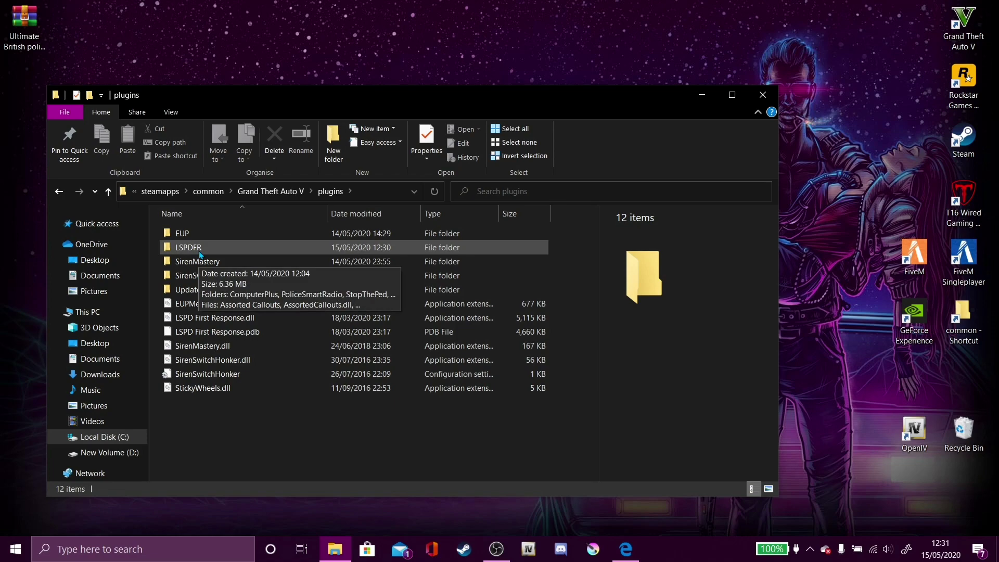
pyautogui.click(60, 193)
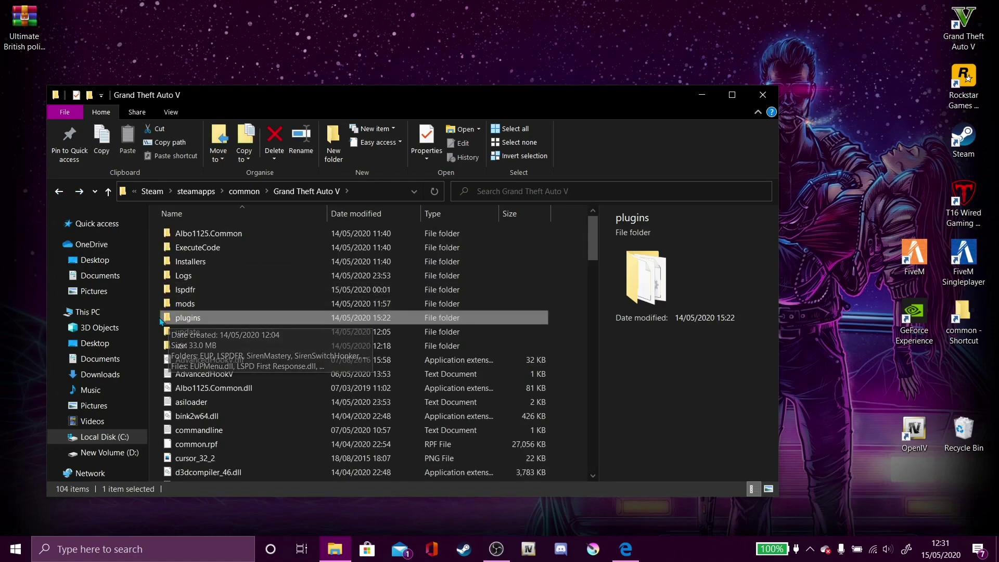
pyautogui.doubleClick(189, 319)
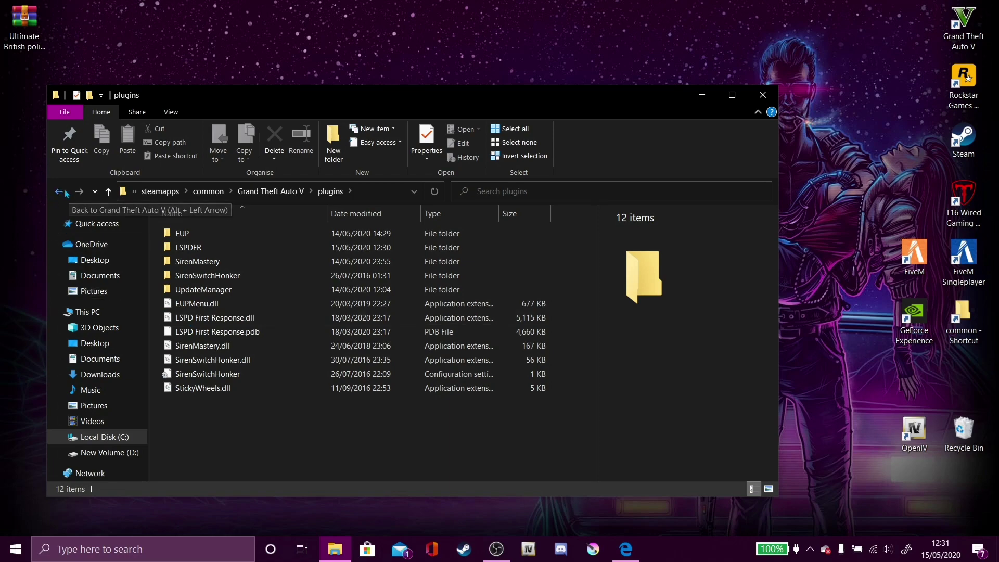
pyautogui.click(66, 193)
pyautogui.doubleClick(184, 323)
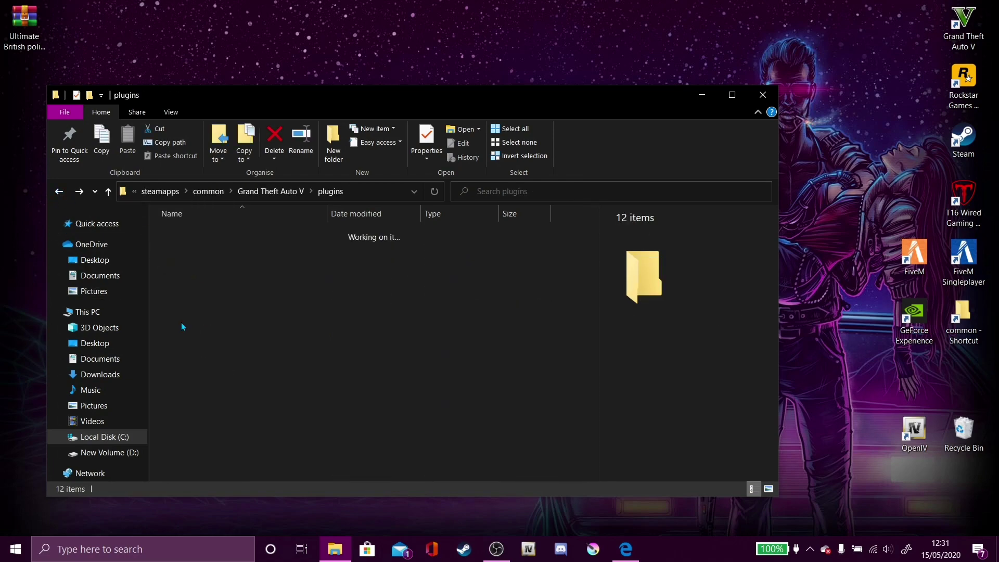
pyautogui.click(216, 250)
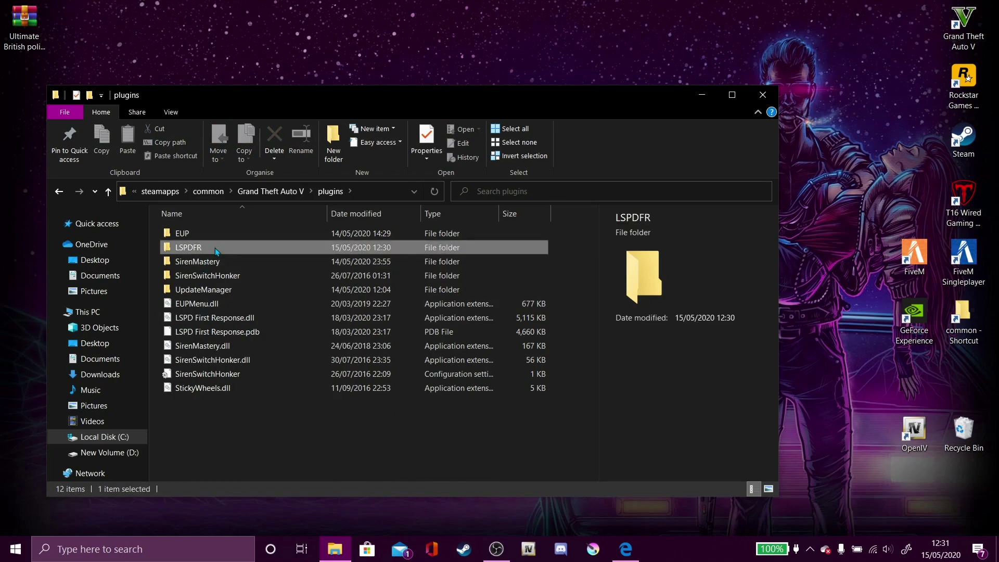
pyautogui.doubleClick(215, 249)
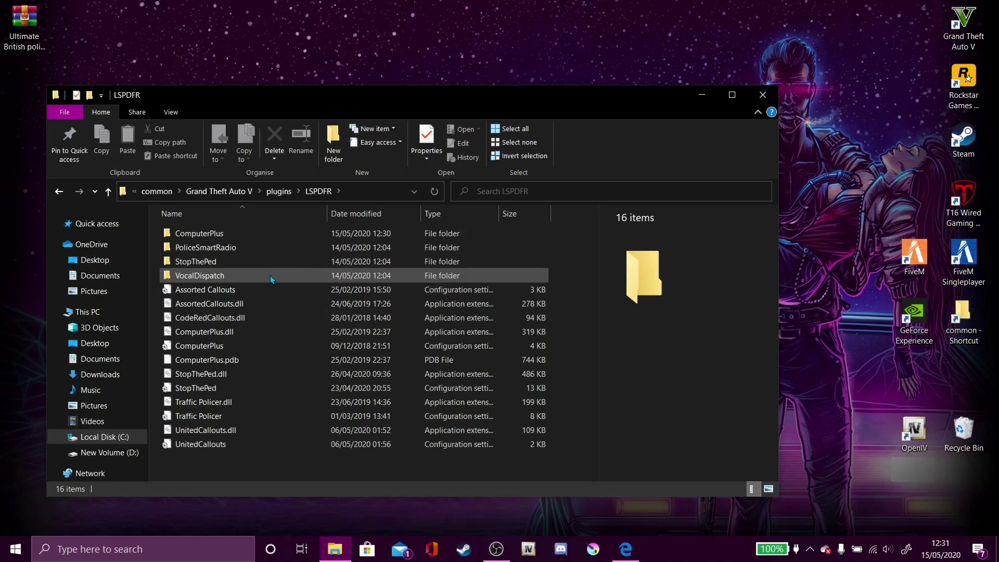
# Step: Change OpenComputerPlusKey=E to X in ComputerPlus.ini and save it when closing Notepad
pyautogui.doubleClick(177, 347)
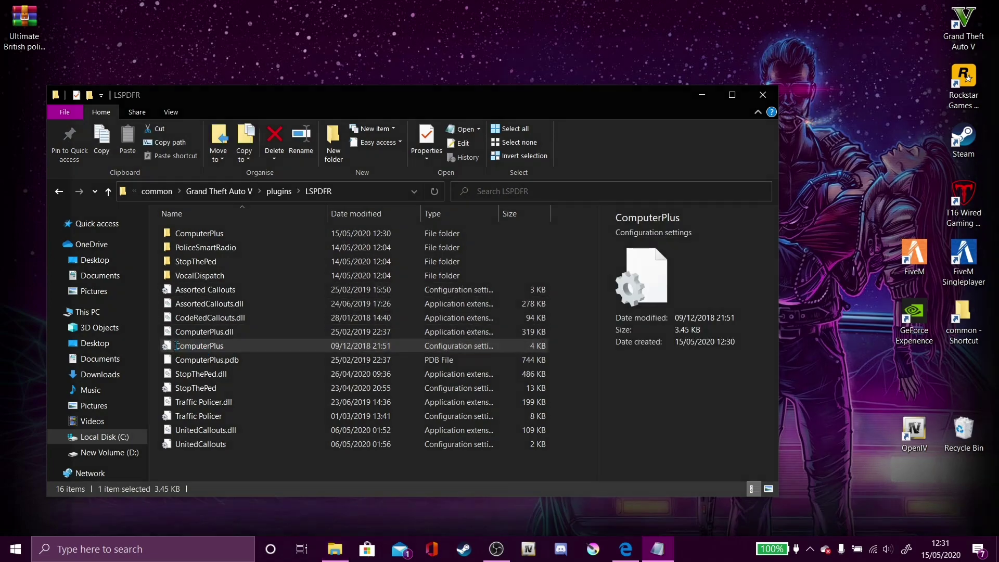
pyautogui.moveTo(289, 34); pyautogui.dragTo(271, 4)
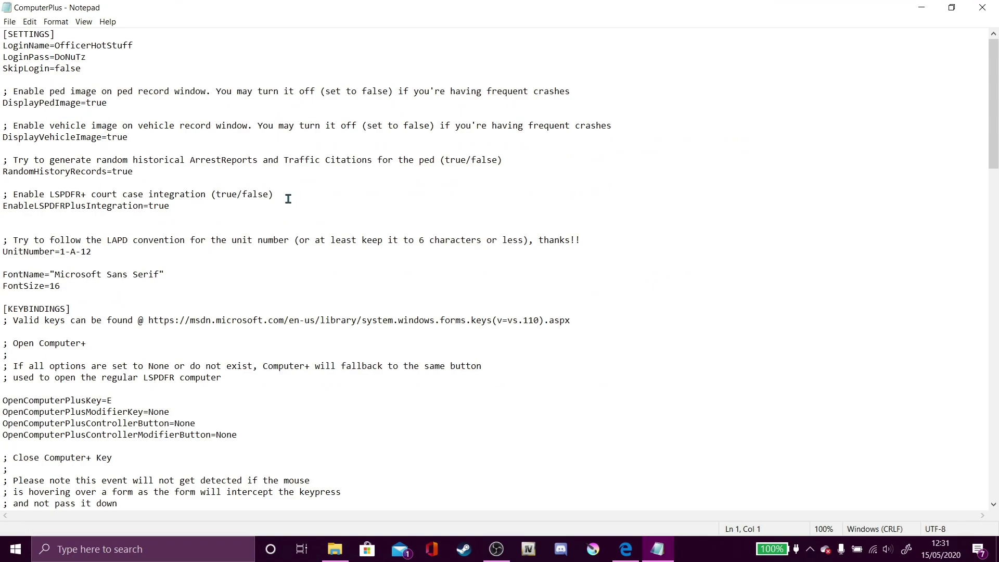
pyautogui.click(119, 399)
pyautogui.press('BackSpace')
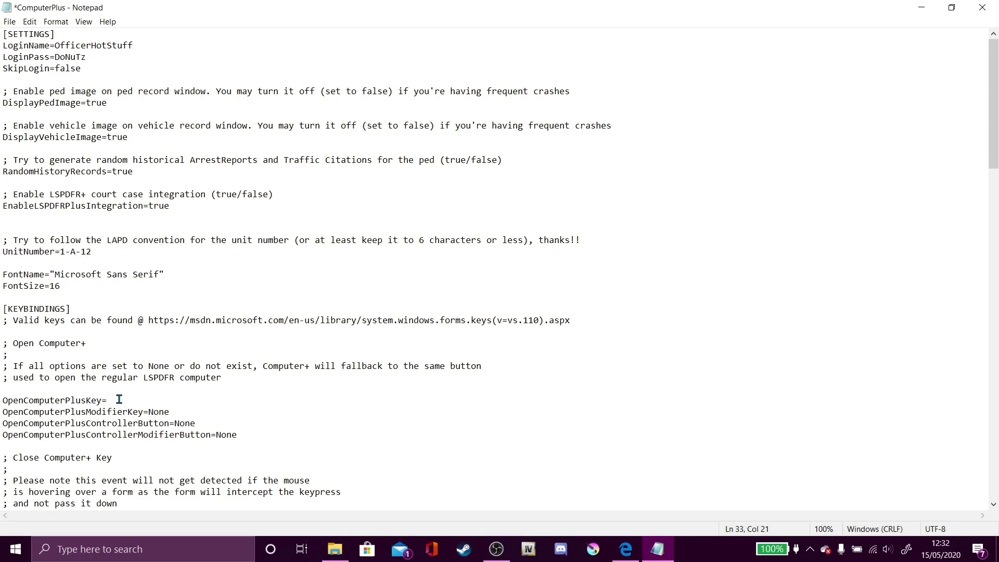
pyautogui.write('X')
pyautogui.click(982, 7)
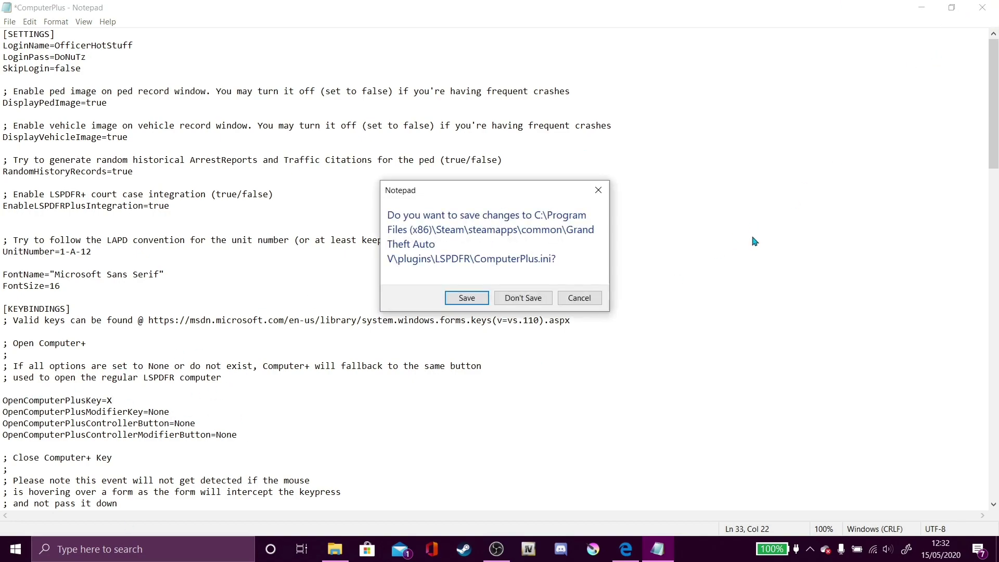
pyautogui.click(460, 300)
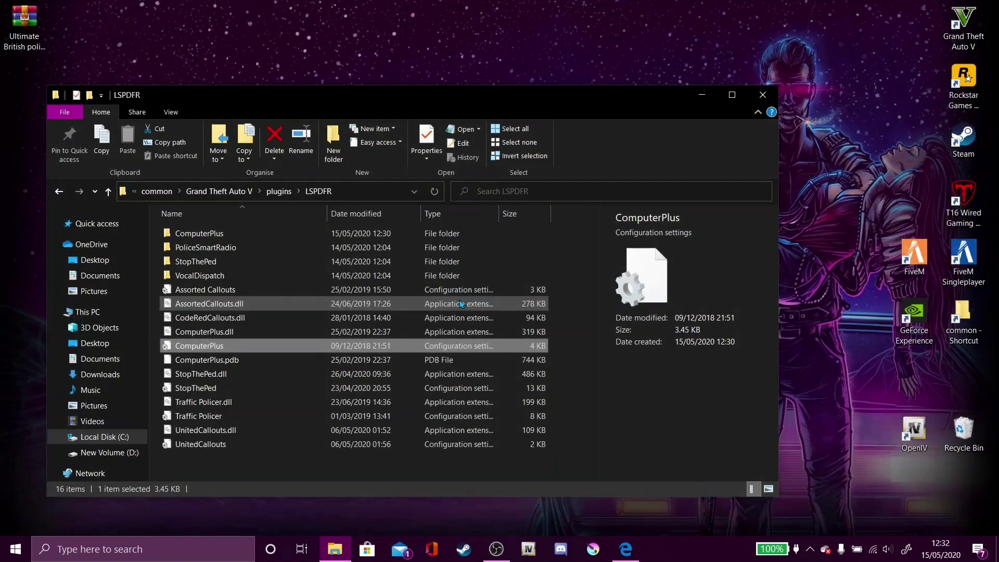
# Step: Return to the Grand Theft Auto V folder and scroll through its 104 items
pyautogui.click(56, 196)
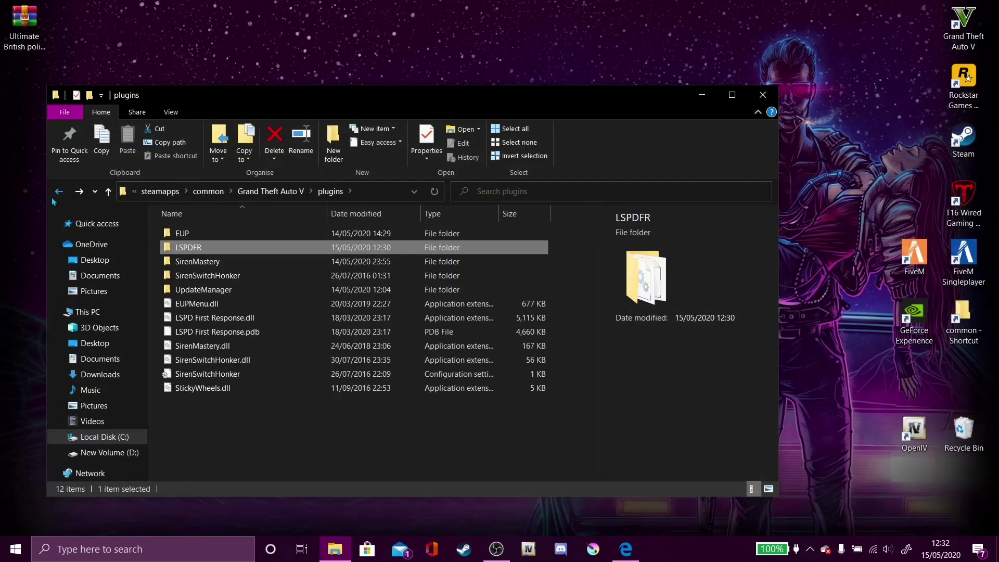
pyautogui.click(55, 197)
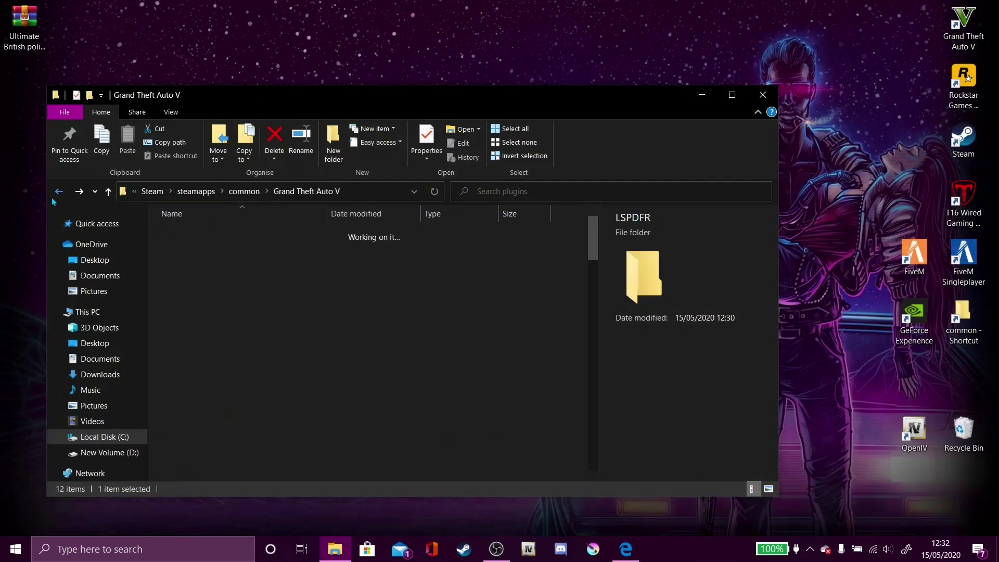
pyautogui.click(154, 251)
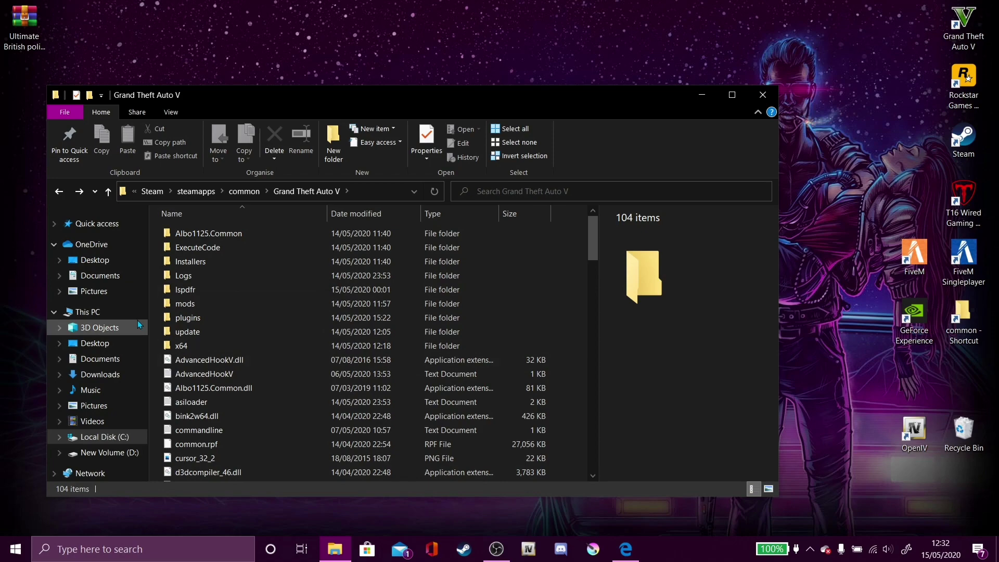
pyautogui.doubleClick(208, 321)
pyautogui.click(59, 191)
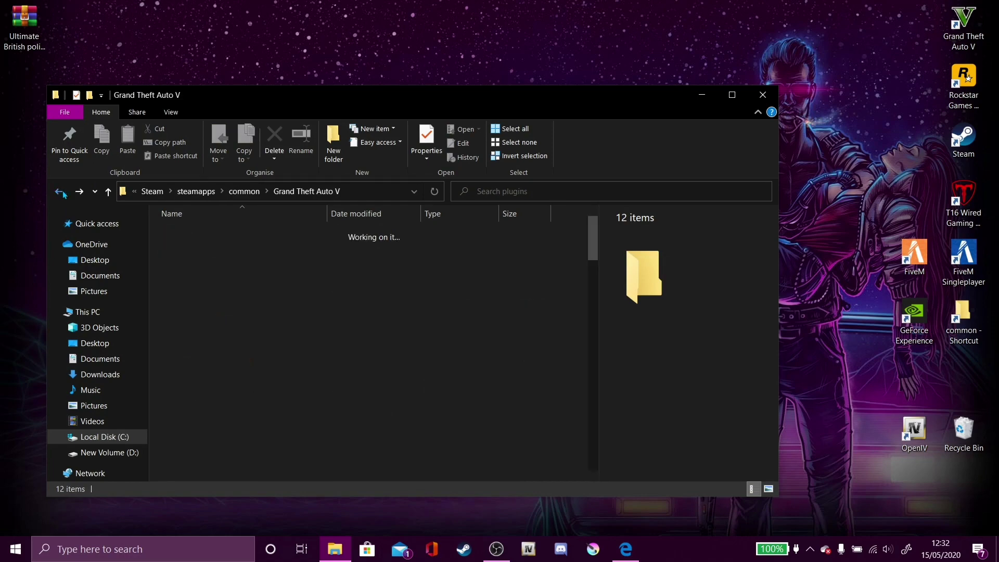
pyautogui.click(150, 286)
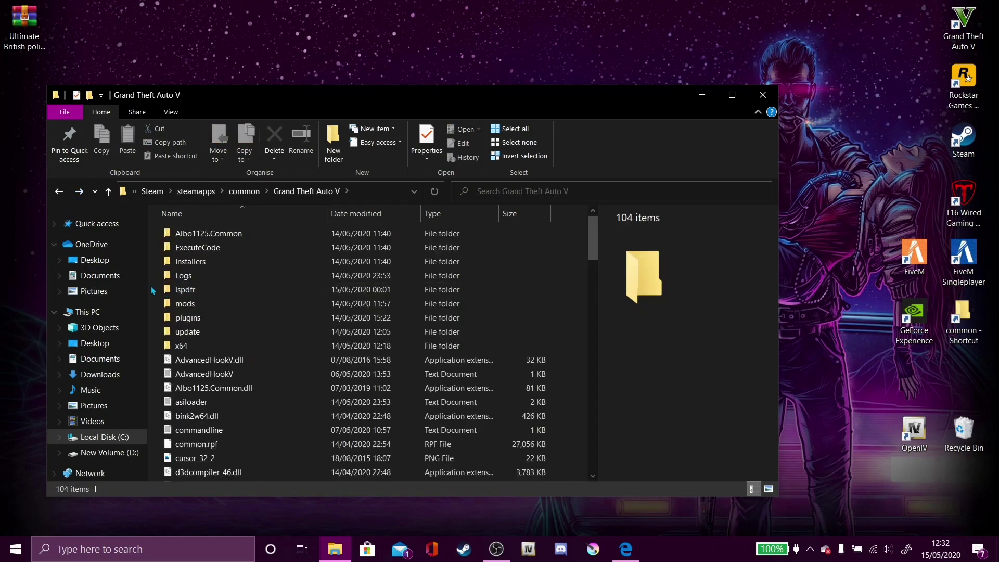
pyautogui.moveTo(171, 326)
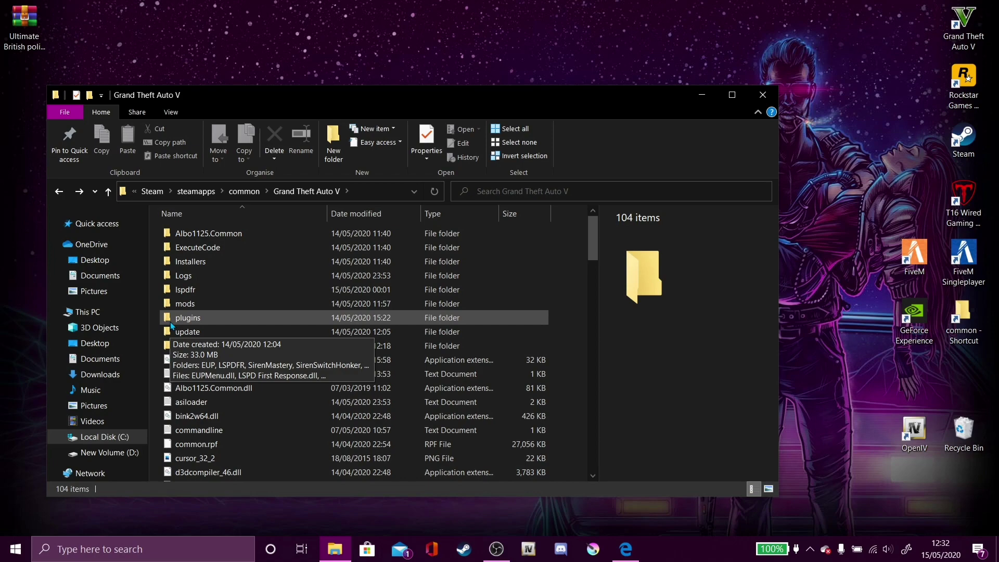
pyautogui.scroll(-9, 274, 283)
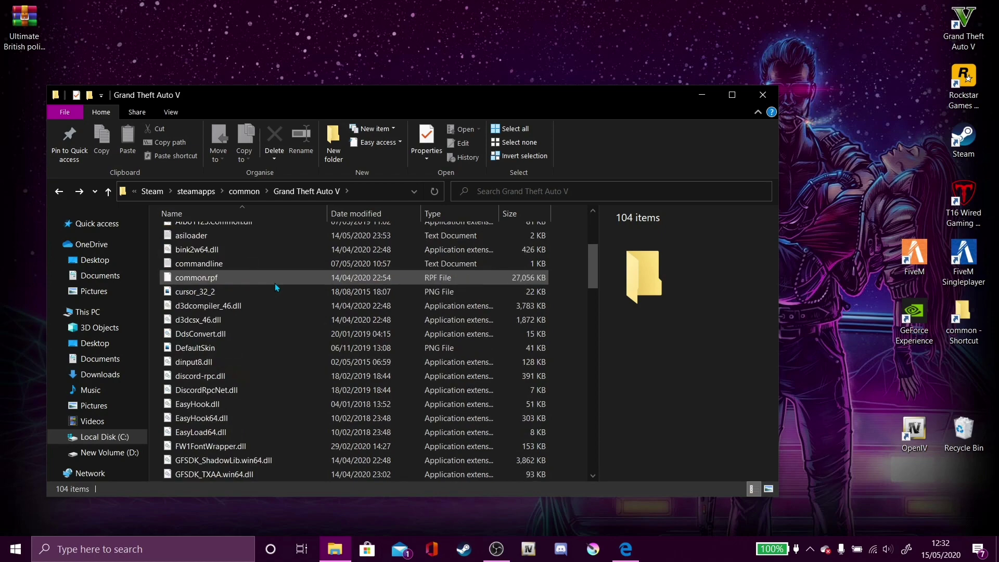
pyautogui.scroll(9, 275, 283)
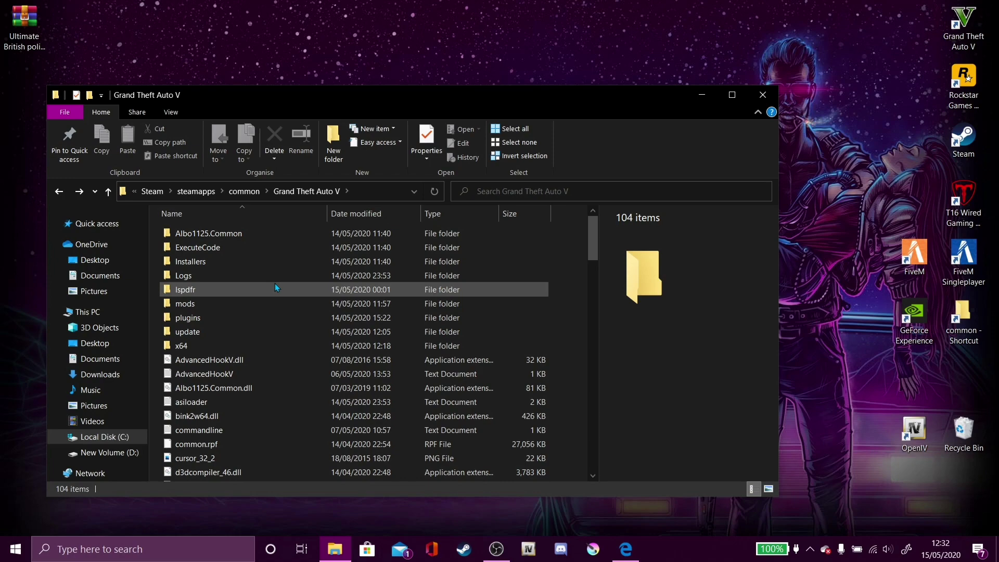
pyautogui.scroll(-3, 263, 286)
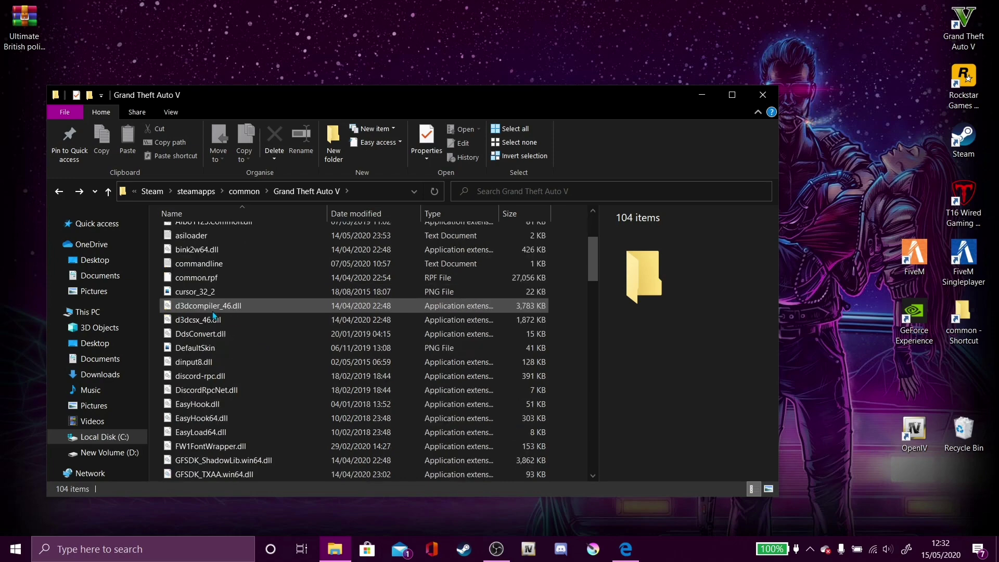
pyautogui.scroll(3, 212, 311)
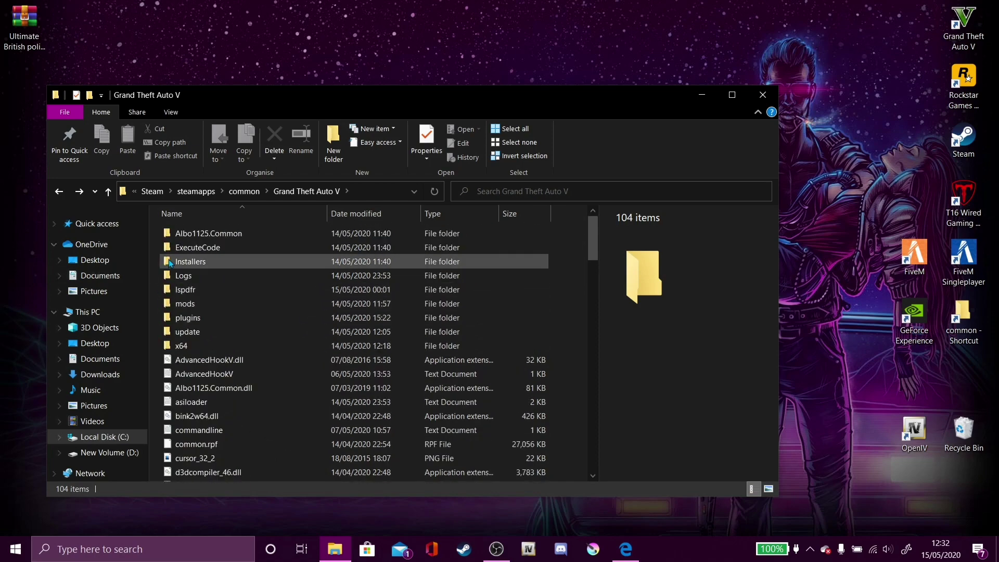